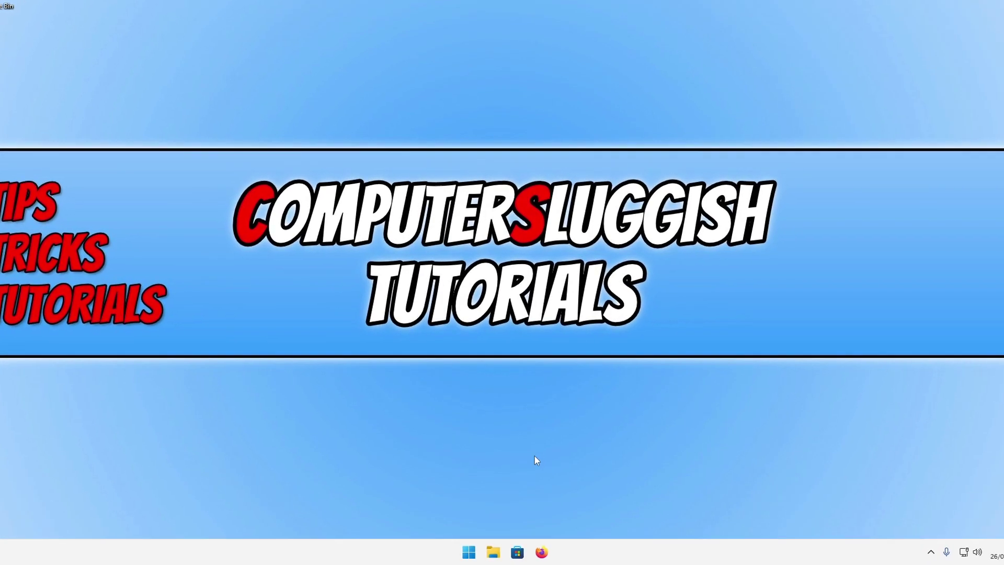
# Open Windows Settings from the Start quick links and view the pending 2023-01 update in Windows Update
pyautogui.rightClick(467, 553)
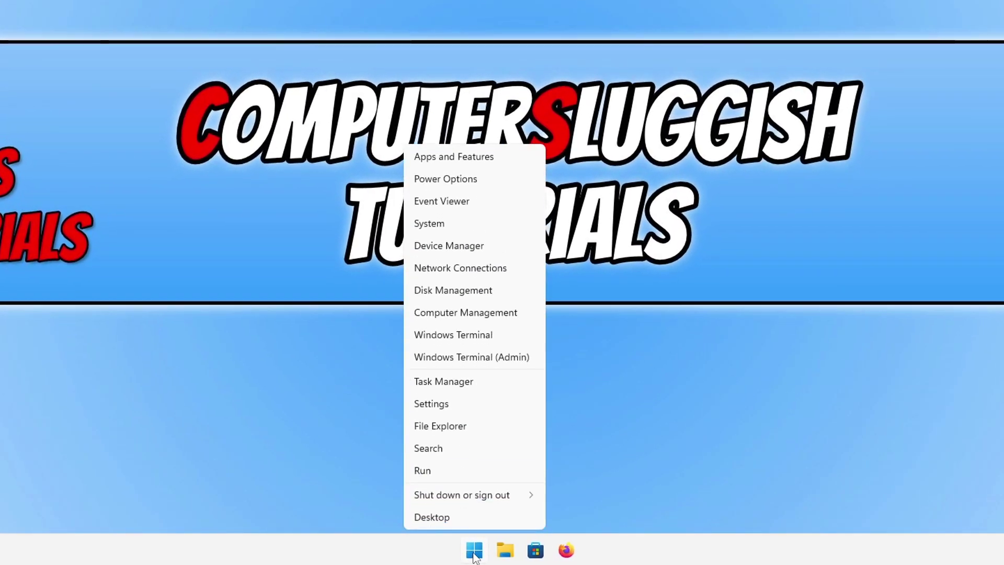
pyautogui.click(459, 404)
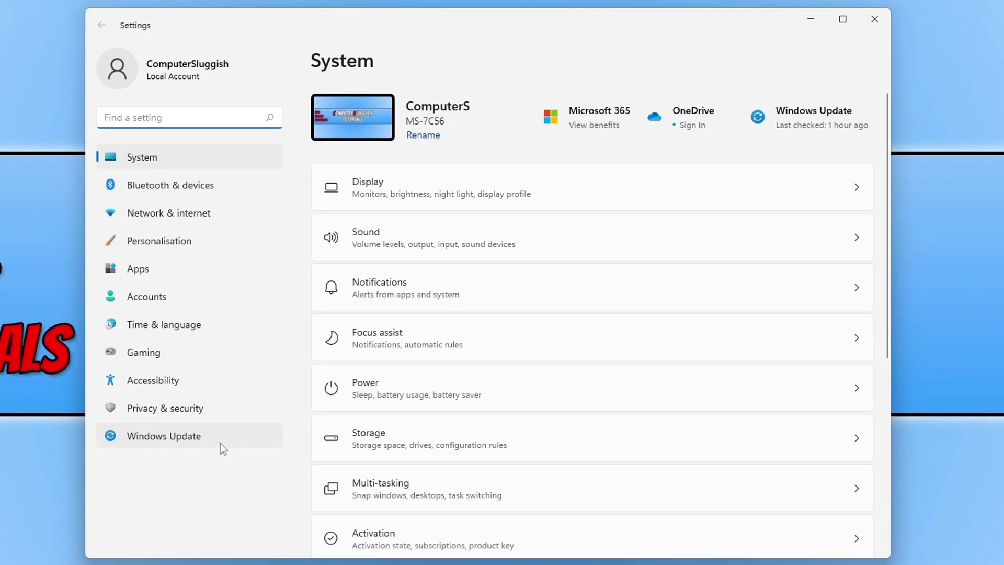
pyautogui.click(220, 444)
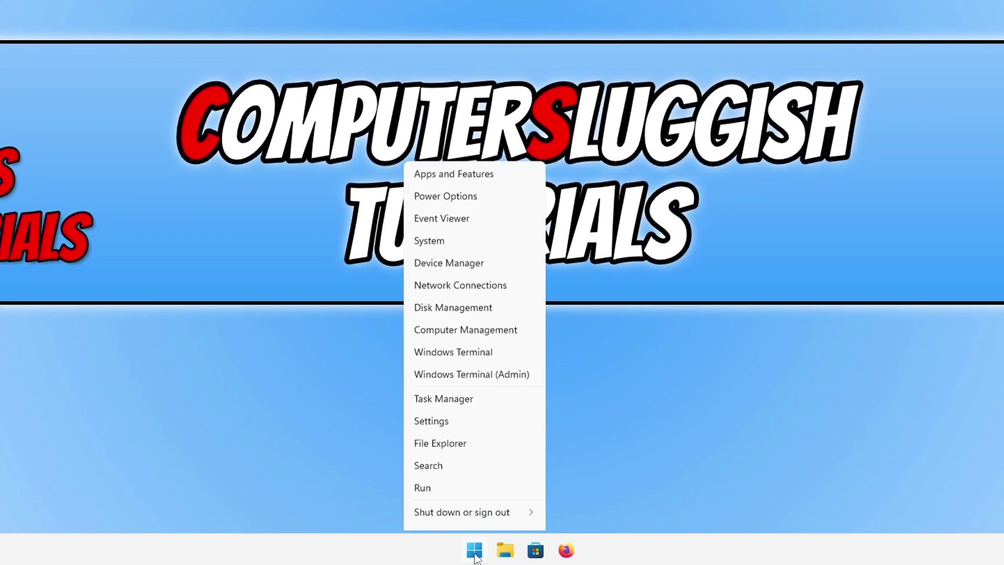
pyautogui.click(463, 246)
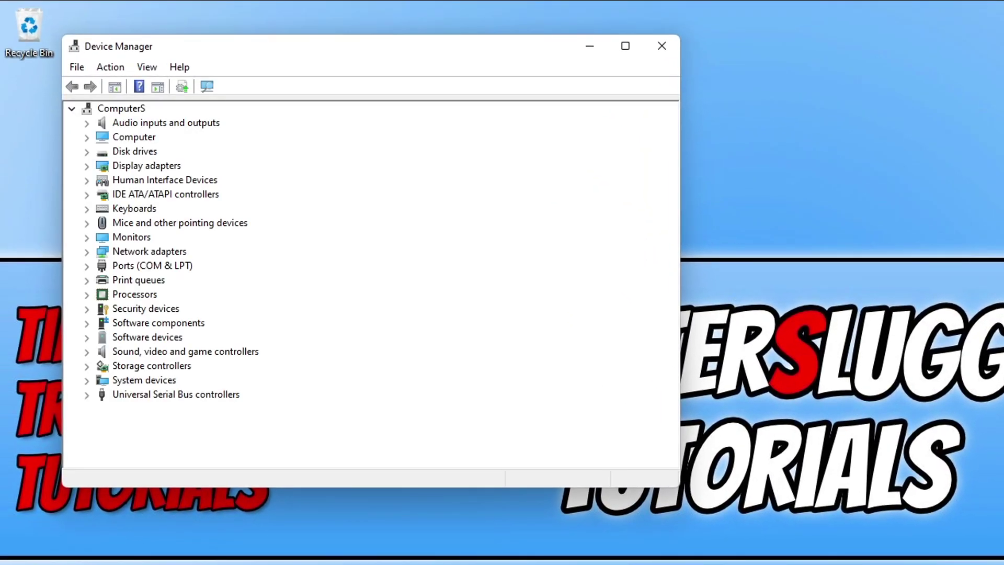
pyautogui.click(86, 165)
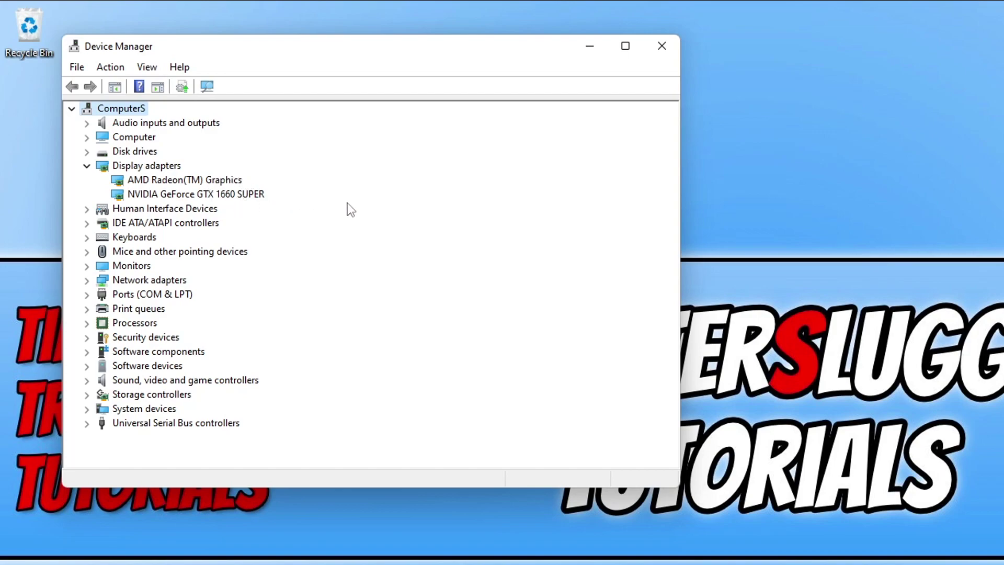
pyautogui.click(250, 197)
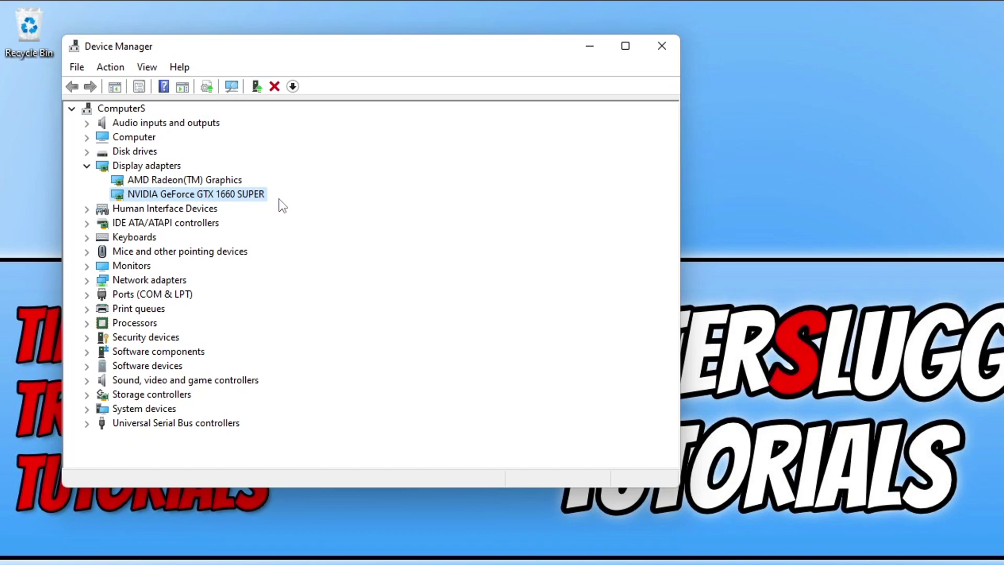
pyautogui.click(233, 180)
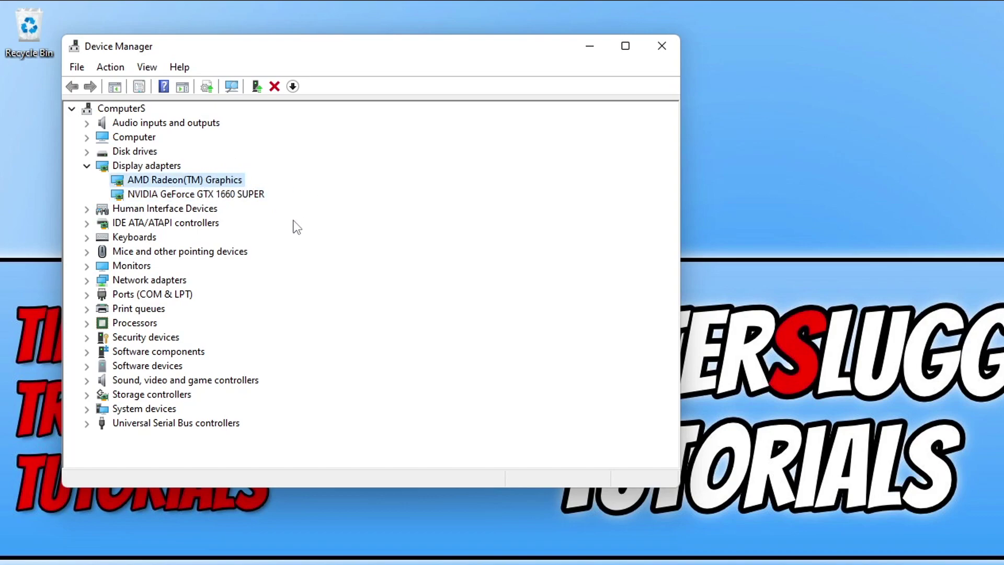
pyautogui.click(248, 194)
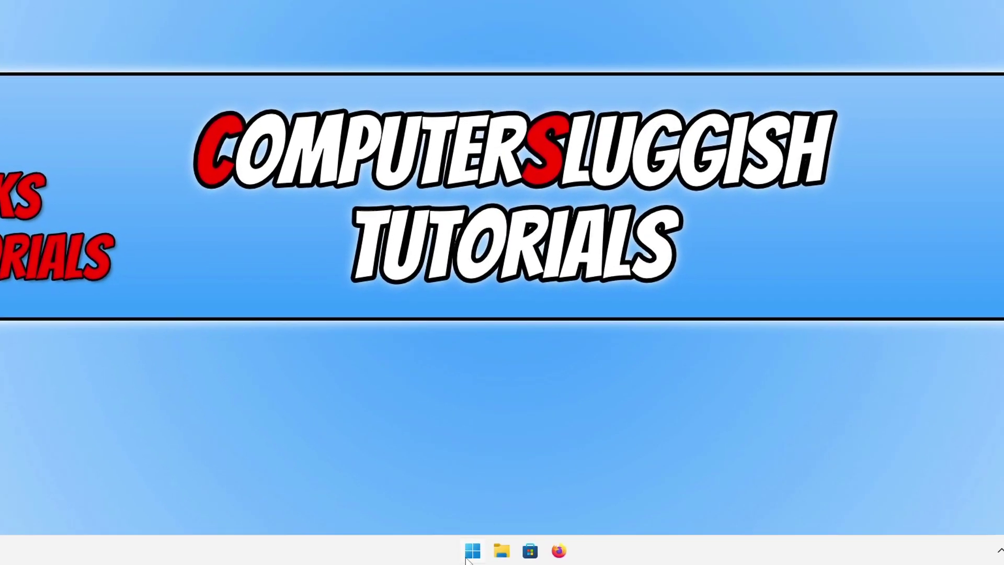
# Open Power settings from the Start quick links and bring up the Power mode choices
pyautogui.rightClick(471, 552)
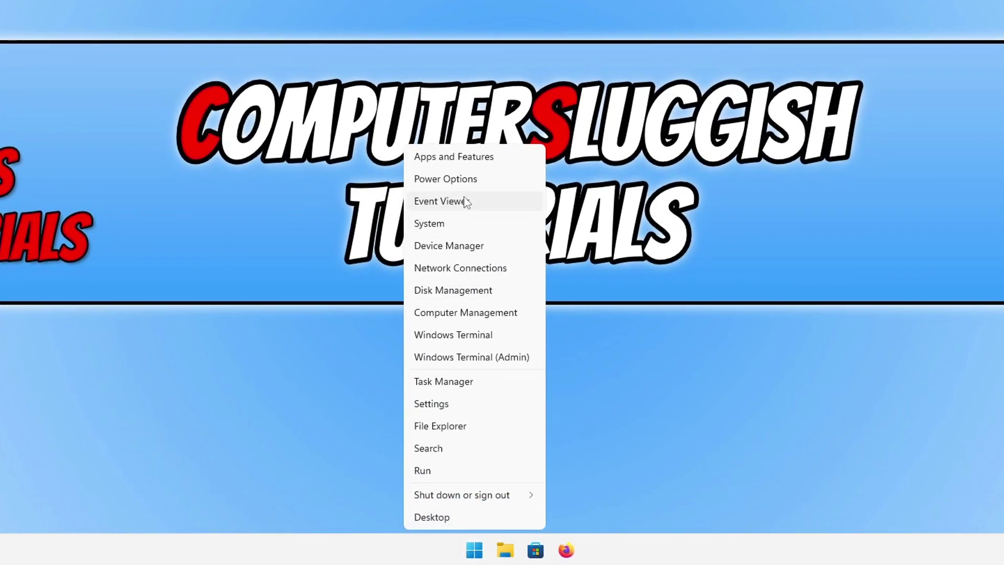
pyautogui.click(504, 184)
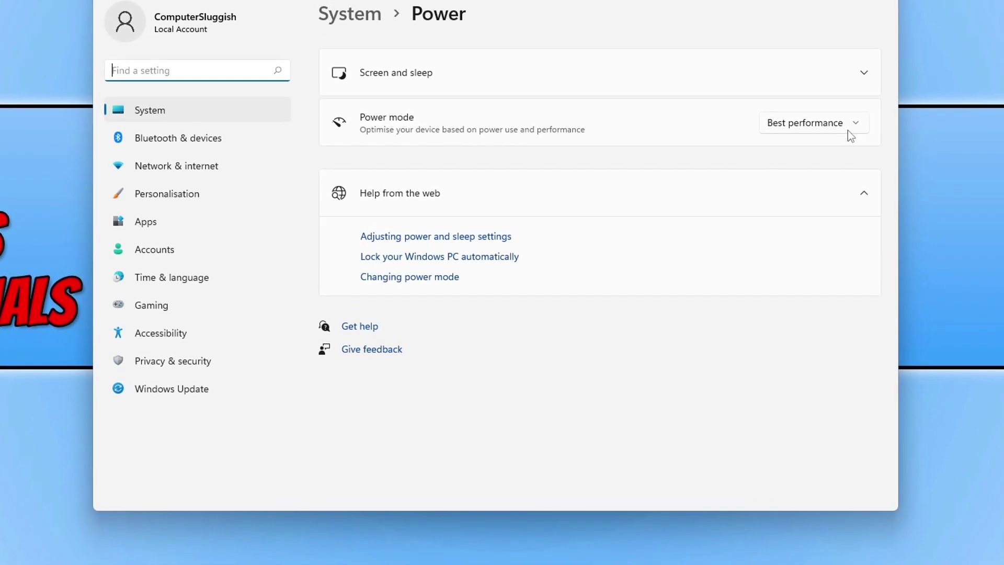
pyautogui.click(852, 102)
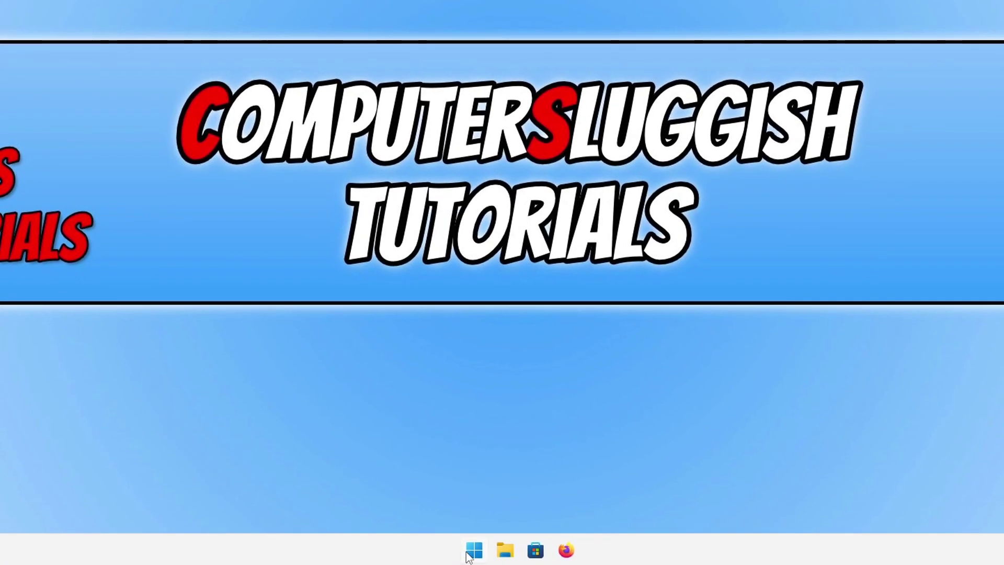
# Search Start for 'performance' and open 'Adjust the appearance and performance of Windows'
pyautogui.press('super')
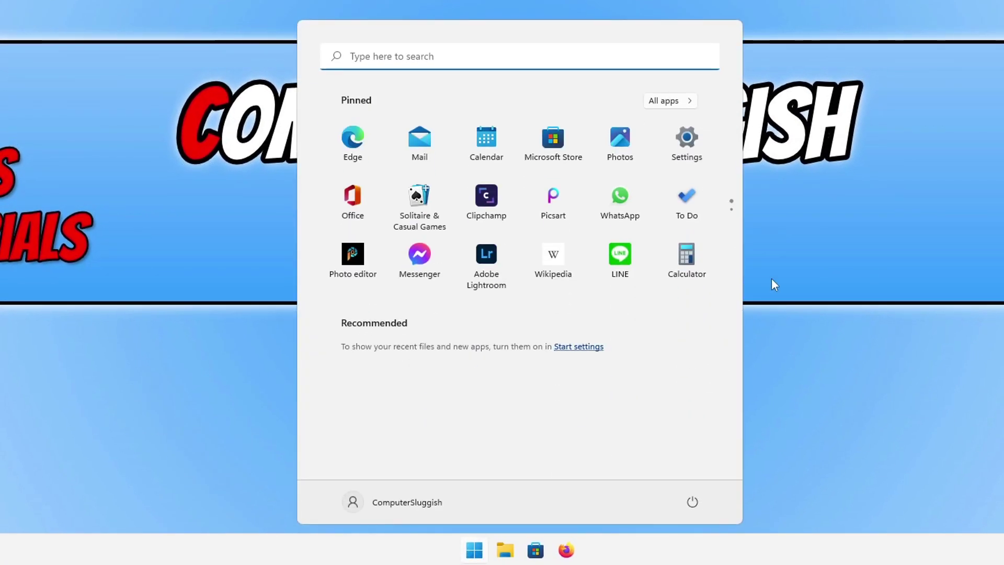
pyautogui.write('performance')
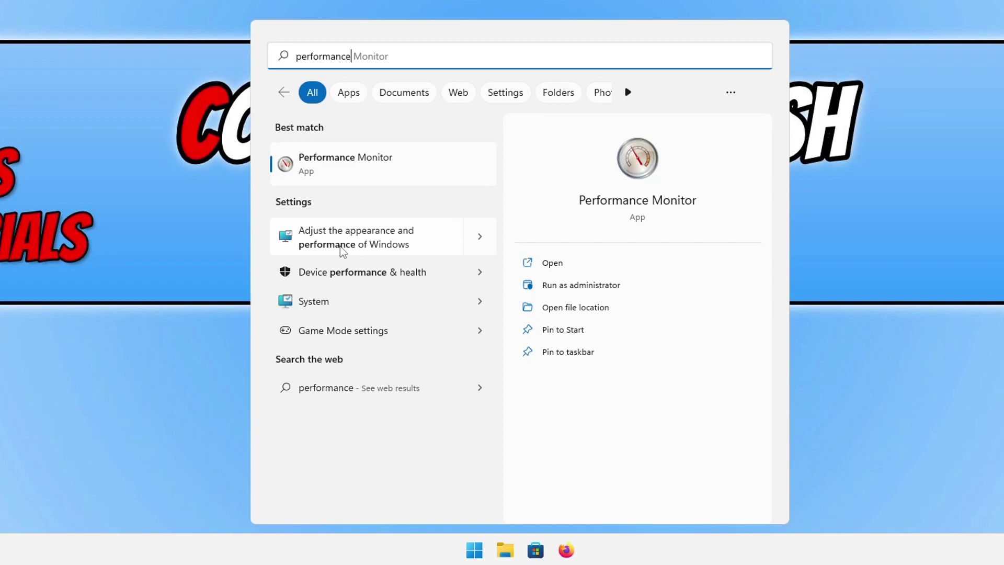
pyautogui.click(342, 250)
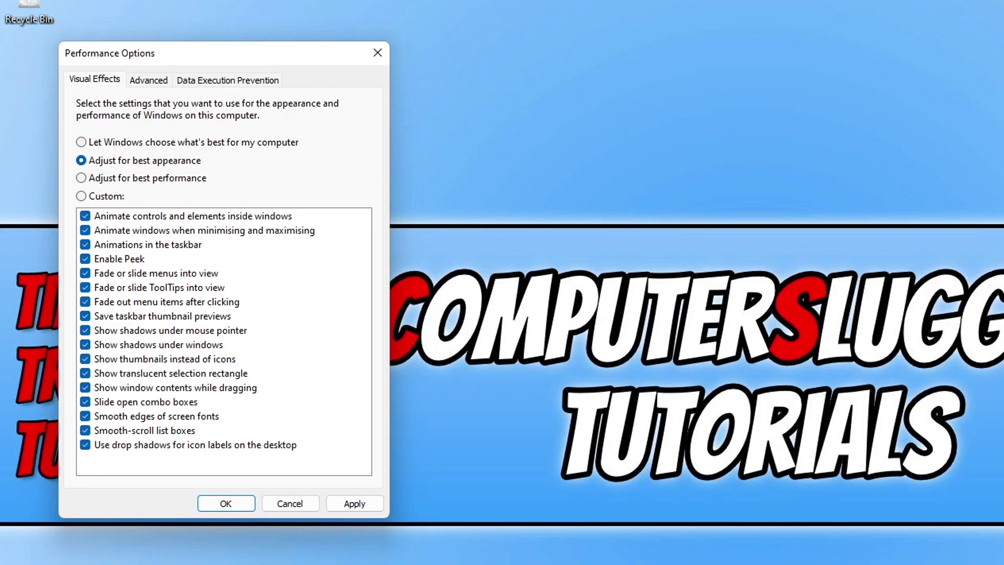
# Turn off mouse pointer shadows, window shadows, icon thumbnails and the translucent selection rectangle
pyautogui.click(192, 331)
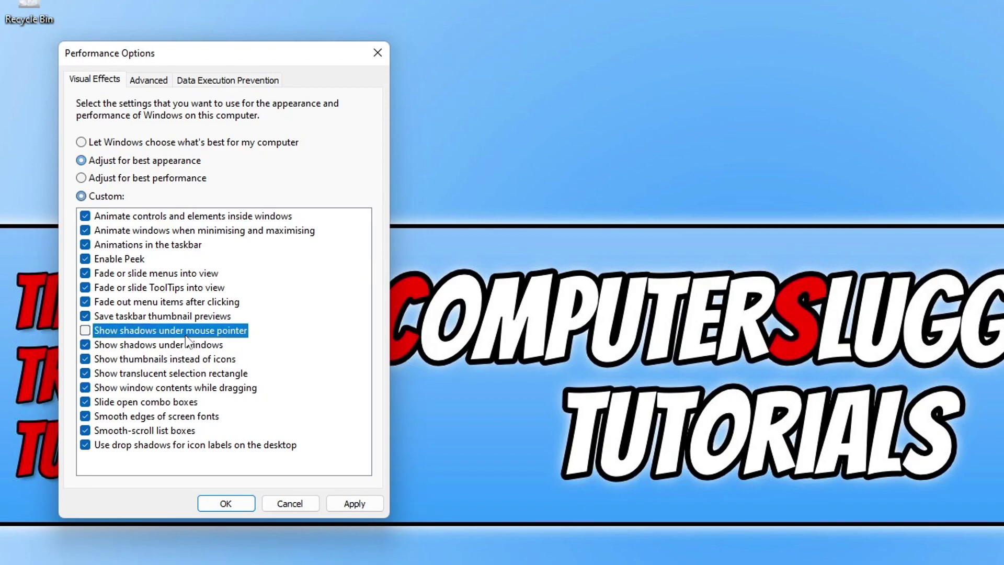
pyautogui.click(213, 346)
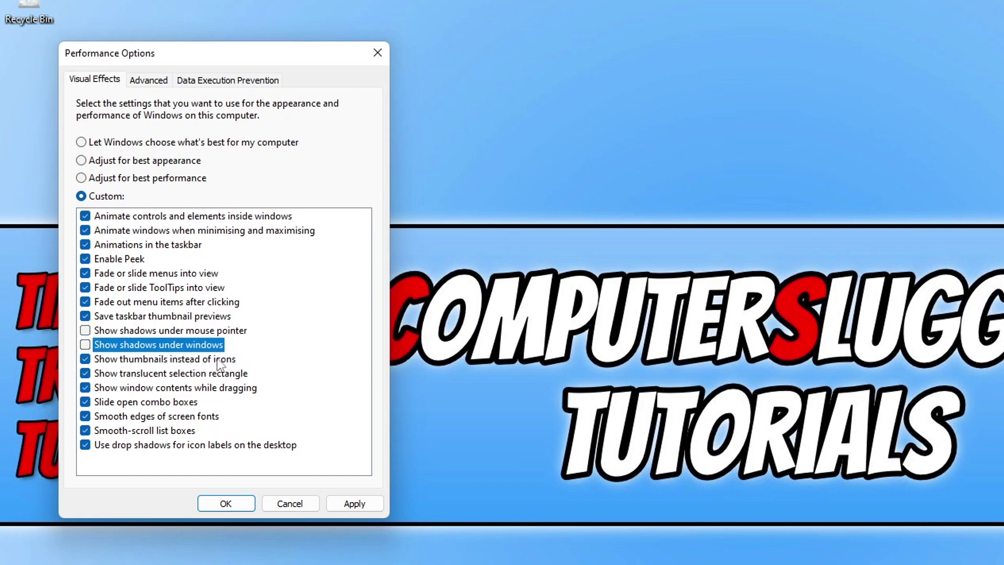
pyautogui.click(222, 361)
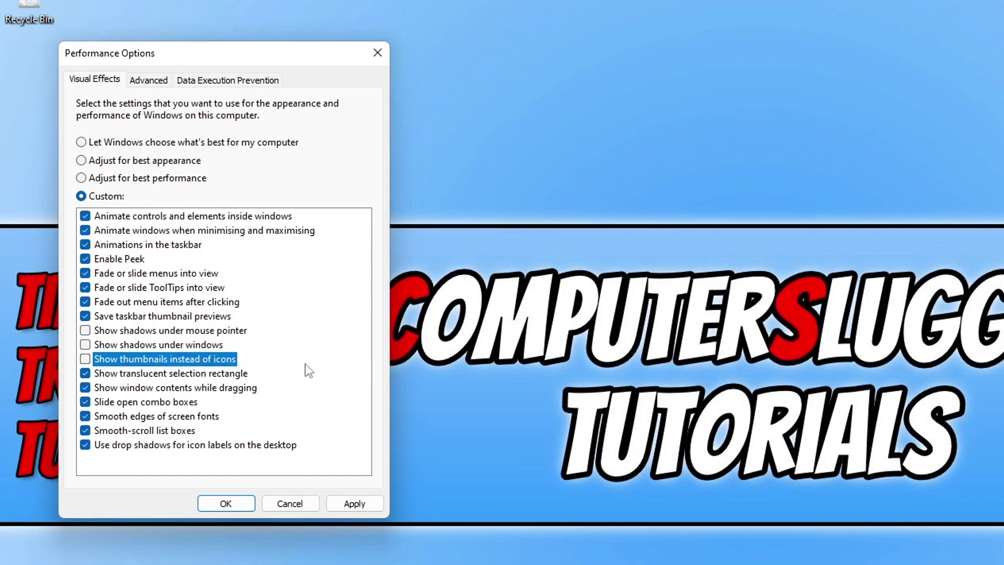
pyautogui.click(190, 375)
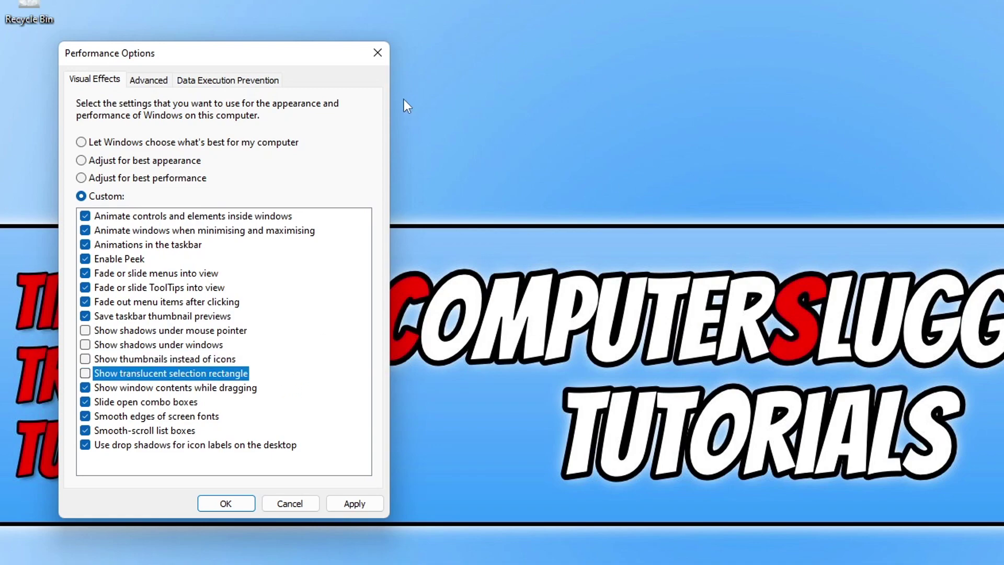
# Preview the desktop selection box, disable icon-label drop shadows and apply the changes
pyautogui.moveTo(430, 69); pyautogui.dragTo(621, 167)
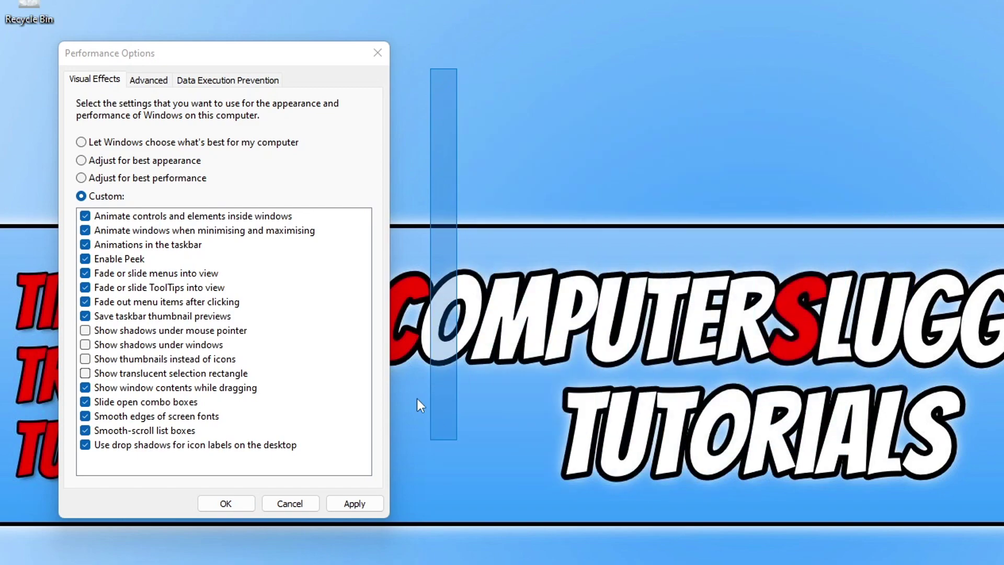
pyautogui.moveTo(621, 166)
pyautogui.mouseDown()
pyautogui.moveTo(859, 396)
pyautogui.moveTo(686, 170)
pyautogui.mouseUp()
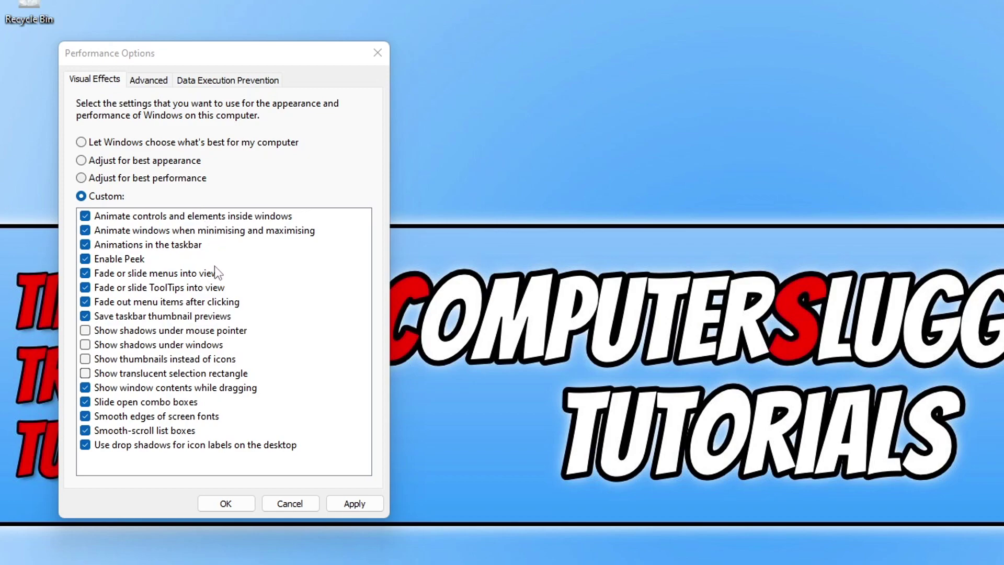
pyautogui.click(158, 374)
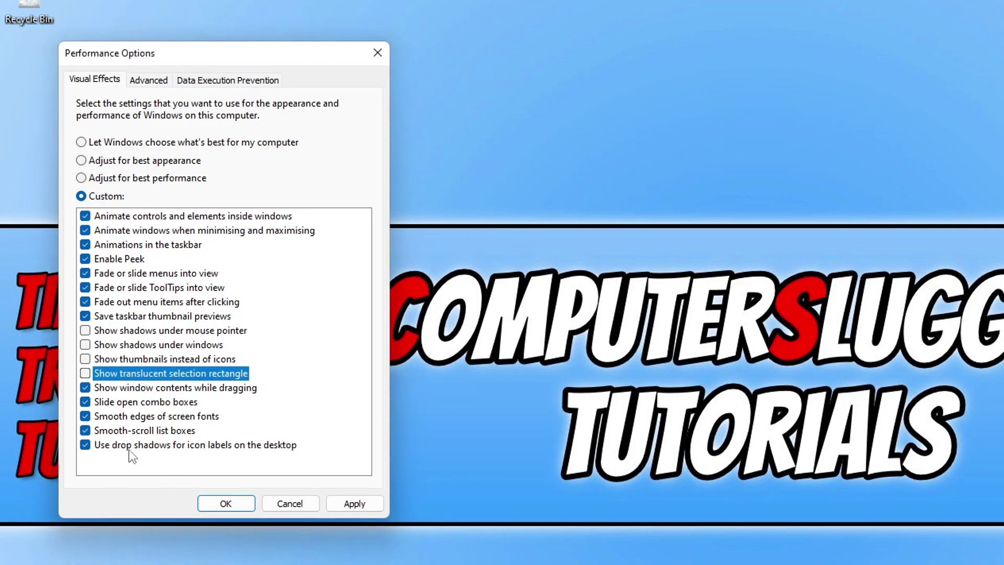
pyautogui.click(236, 448)
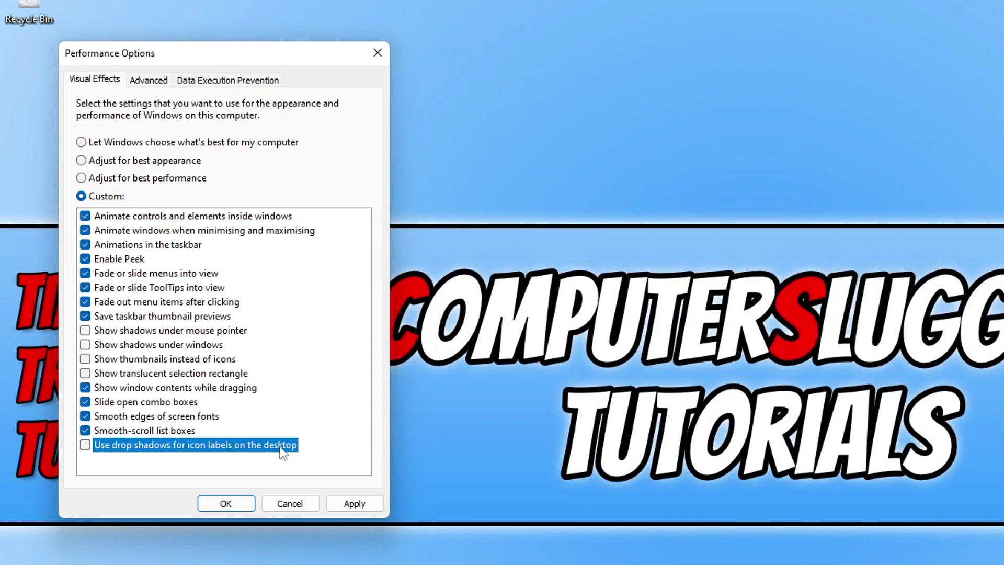
pyautogui.click(355, 503)
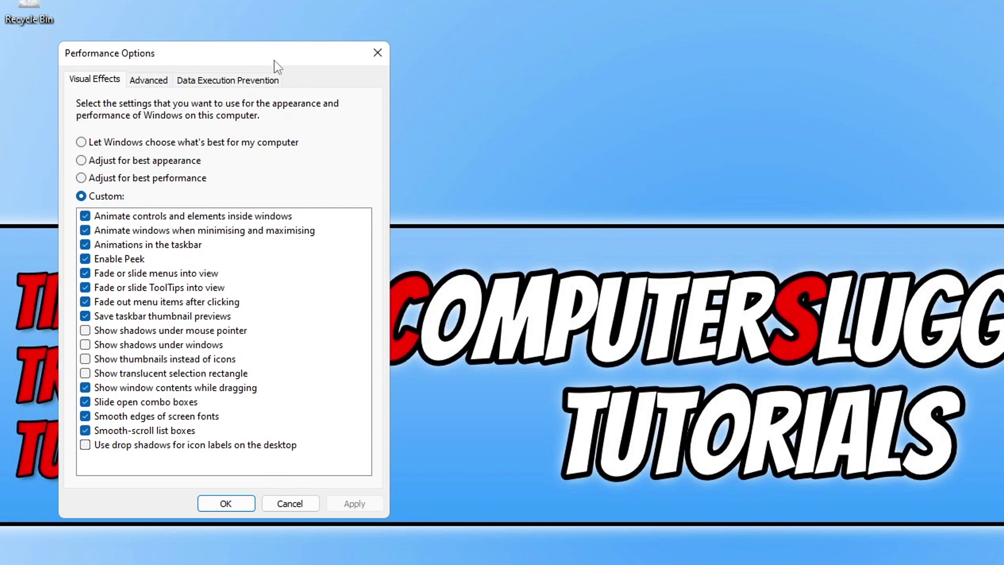
pyautogui.moveTo(275, 61); pyautogui.dragTo(266, 62)
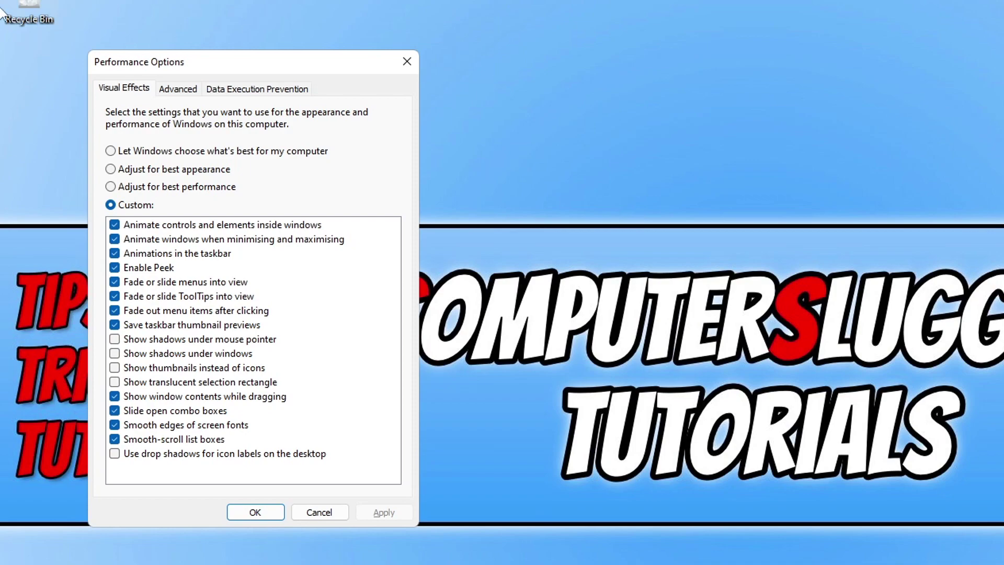
# Turn off automatic paging management and give drive C: a custom 4466 MB initial and maximum size
pyautogui.click(187, 89)
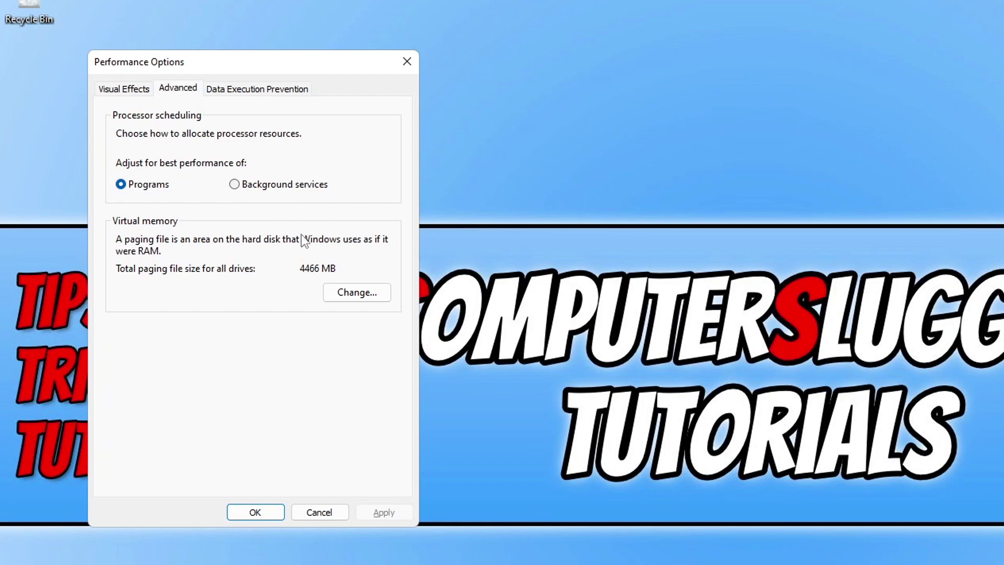
pyautogui.click(357, 292)
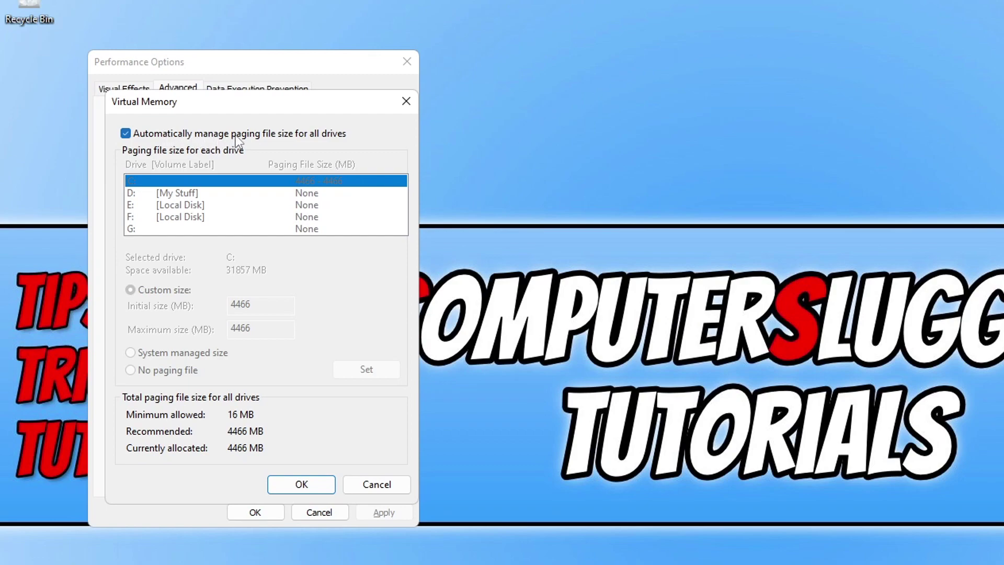
pyautogui.click(302, 138)
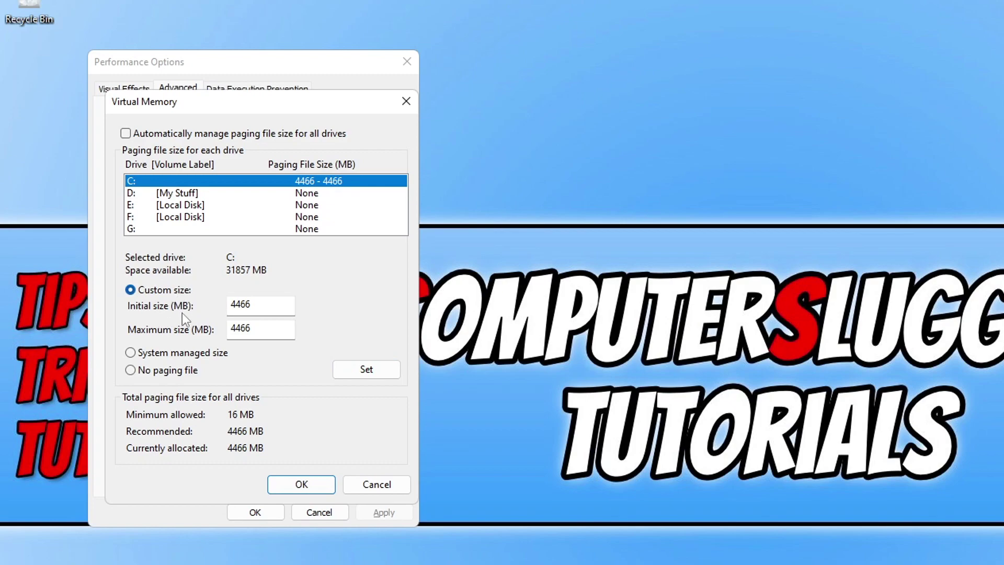
pyautogui.click(287, 305)
pyautogui.click(260, 330)
pyautogui.click(268, 307)
pyautogui.click(263, 329)
pyautogui.hotkey('shift', 'Tab')
pyautogui.click(381, 367)
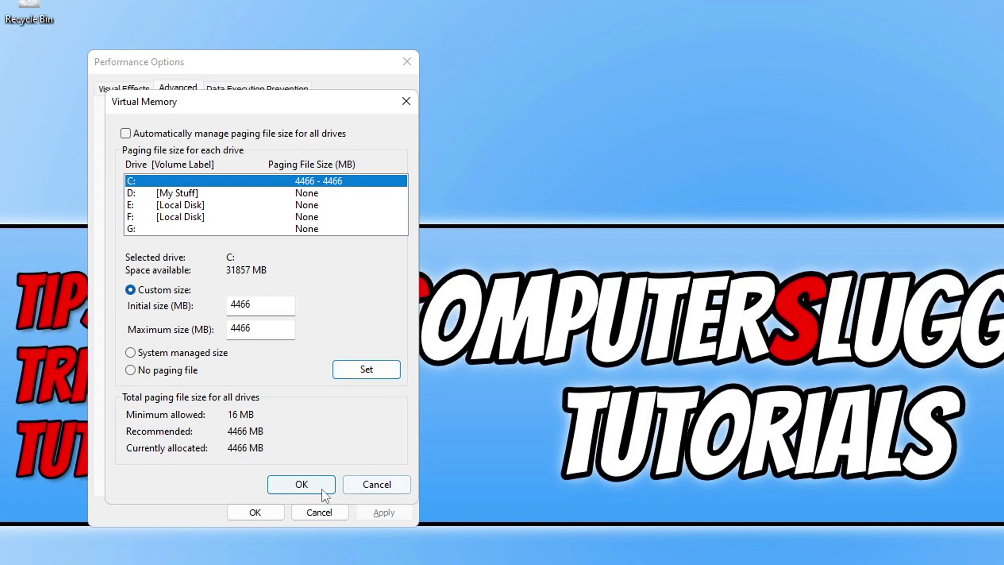